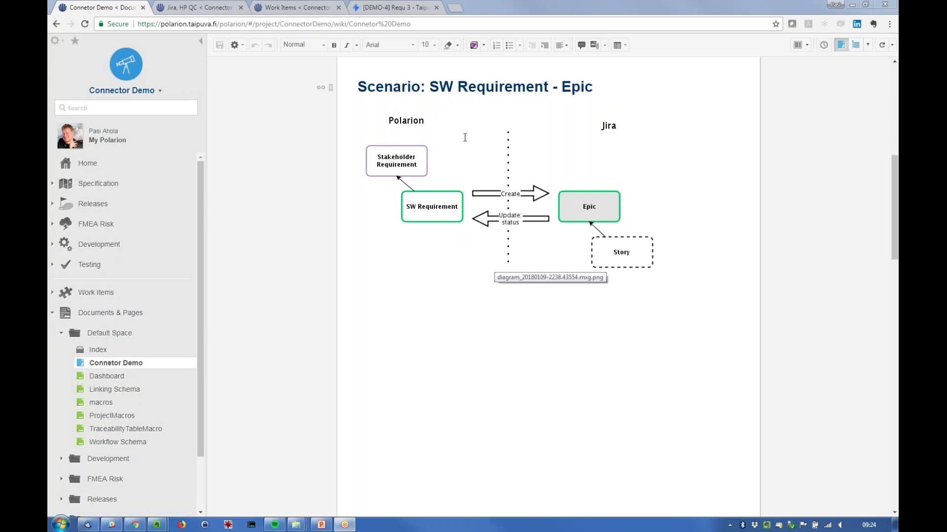
- Review the Connections table on the Connectors page, highlighting the DEMO connection row
left_click(508, 281)
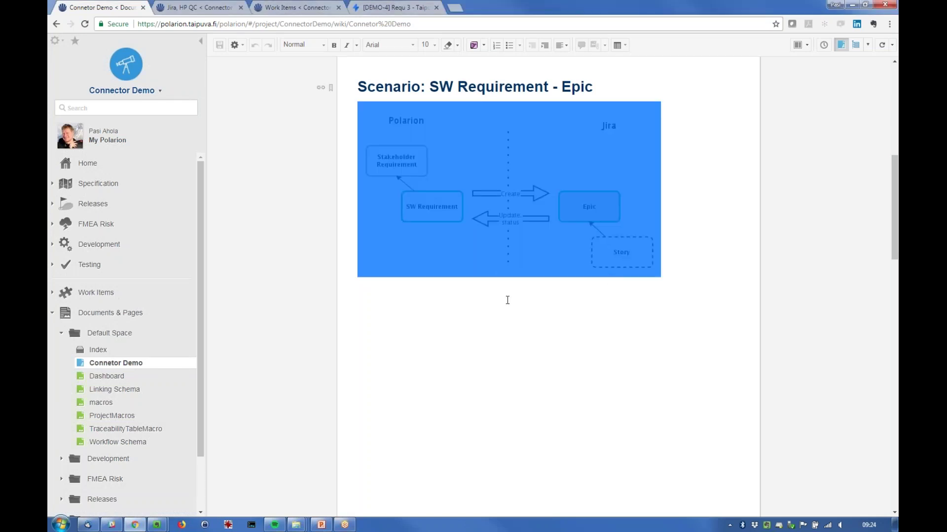
left_click(566, 323)
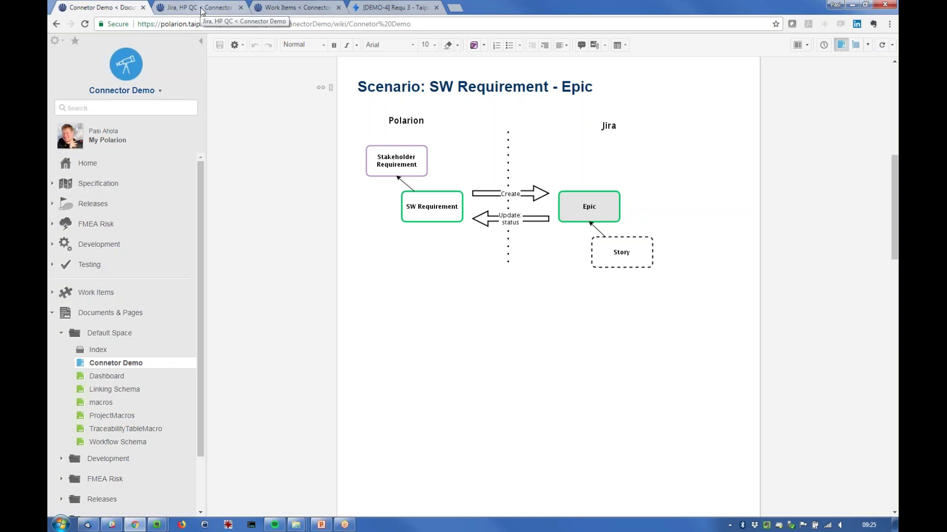
left_click(201, 11)
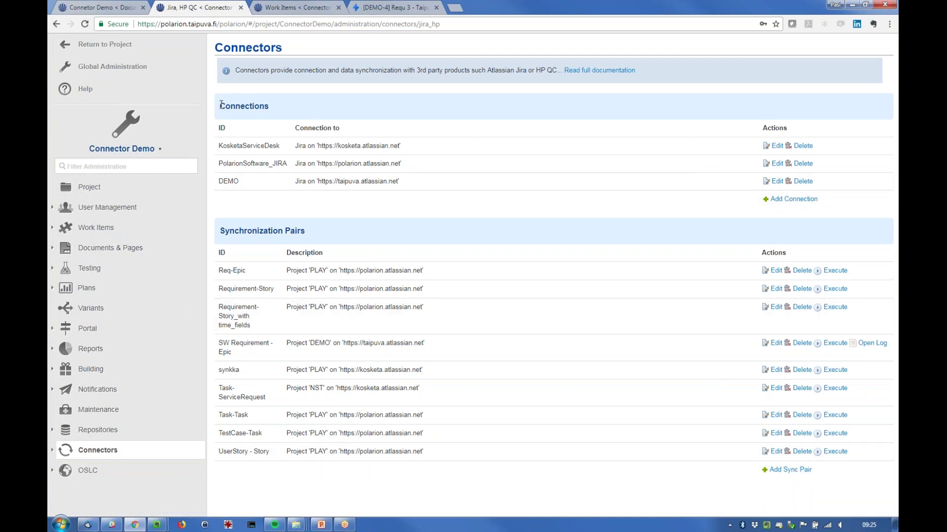
left_click_drag(218, 105, 460, 188)
left_click(491, 206)
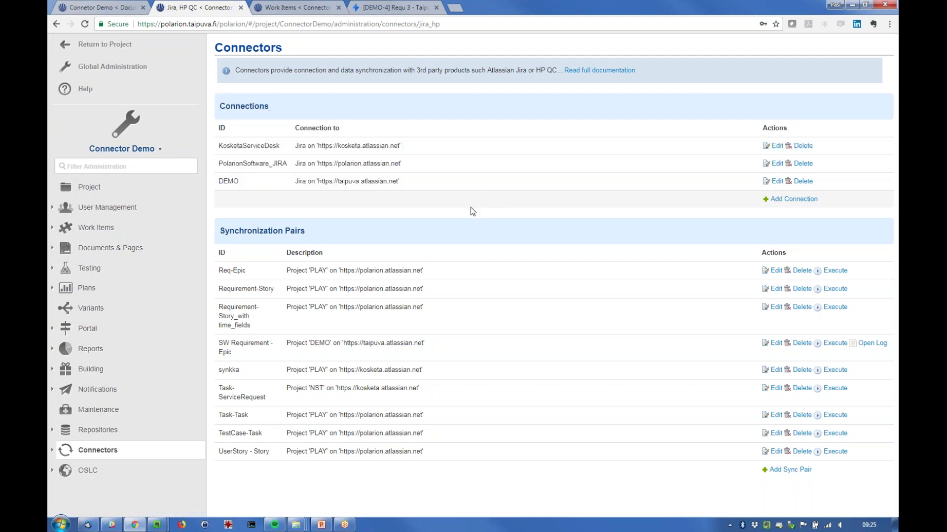
left_click_drag(220, 181, 437, 202)
left_click(443, 204)
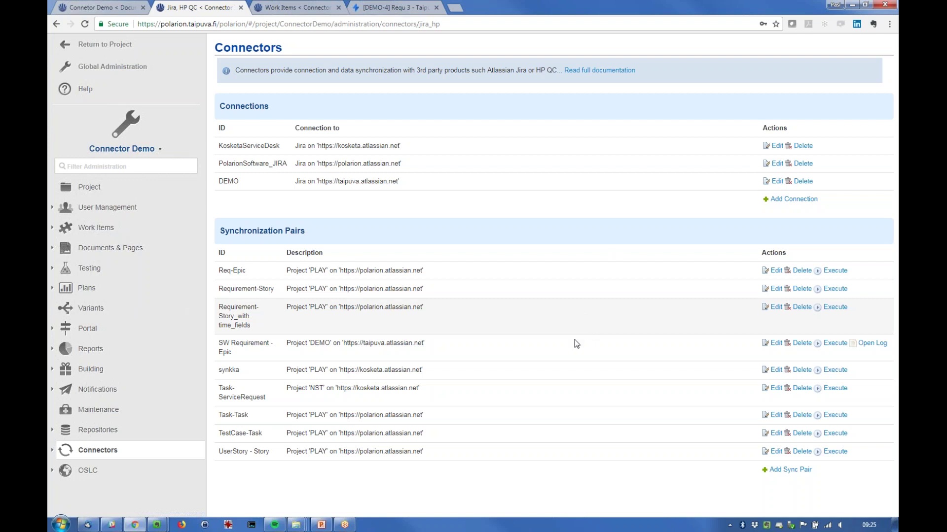
- Highlight the SW Requirement - Epic synchronization pair and its DEMO project description
left_click_drag(305, 231, 219, 231)
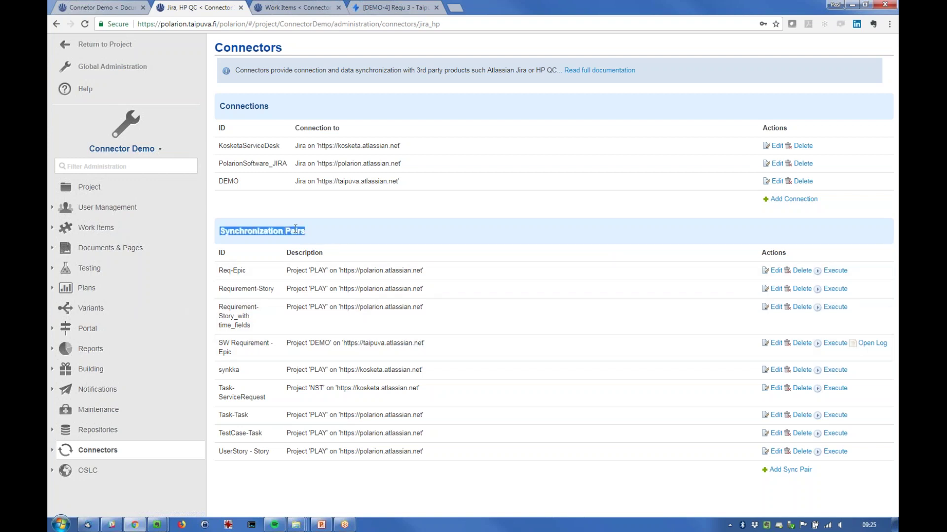
left_click(264, 213)
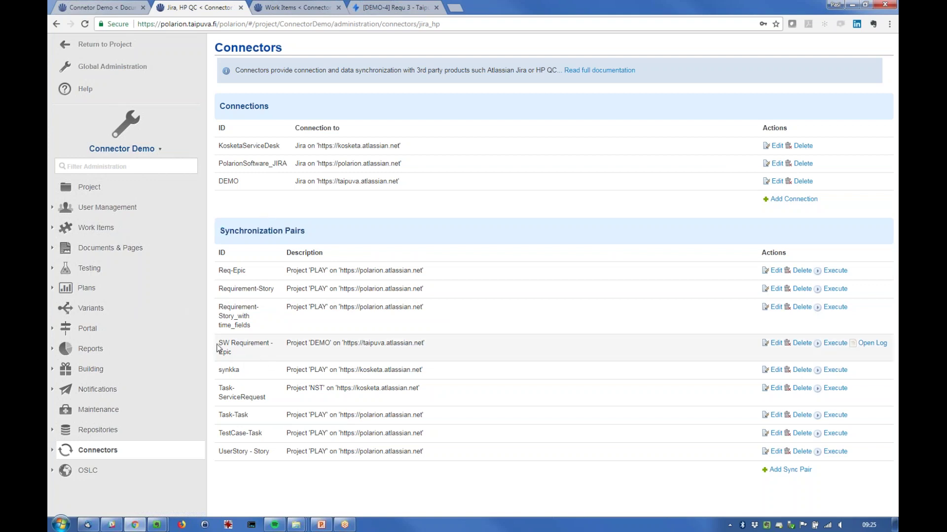
left_click_drag(219, 346, 238, 354)
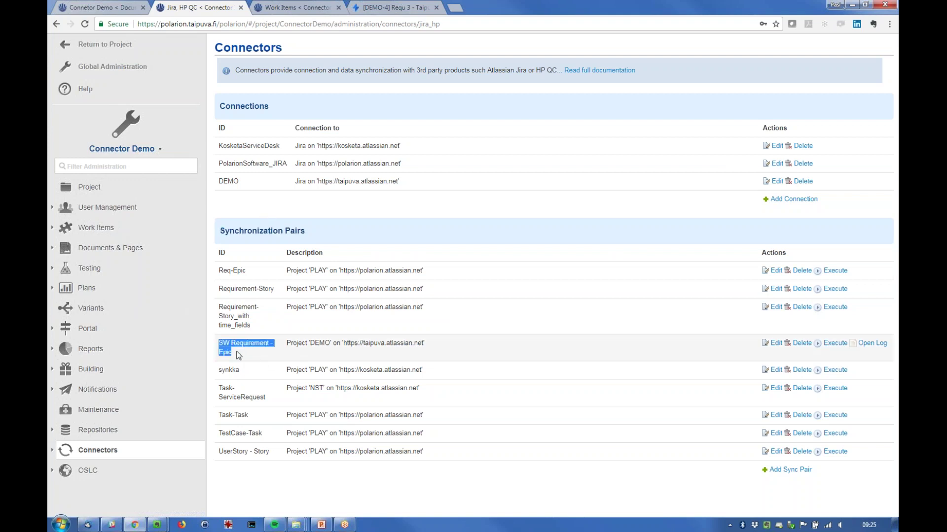
left_click(292, 361)
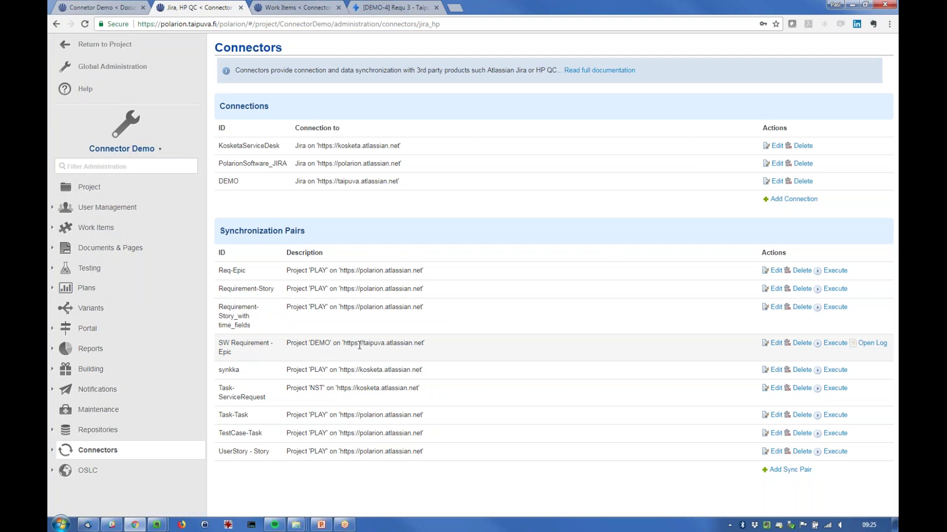
left_click_drag(439, 347, 297, 346)
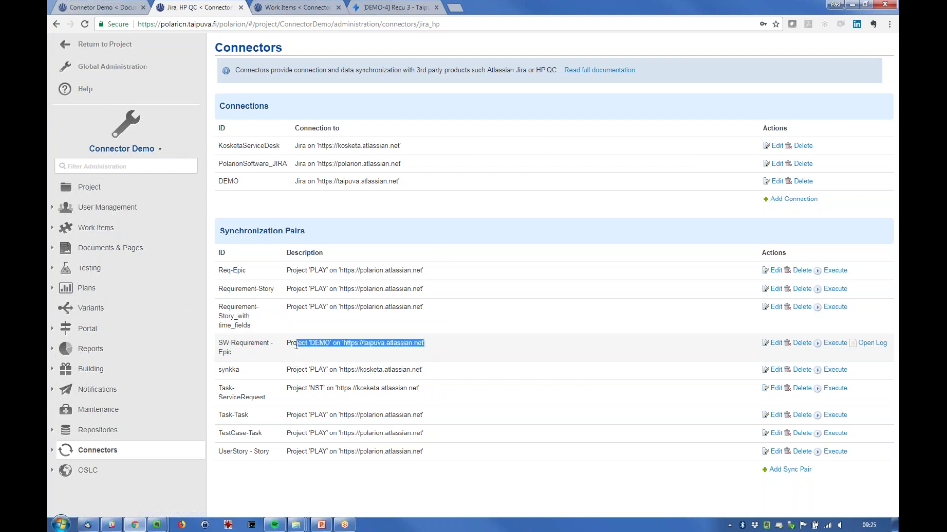
left_click(323, 344)
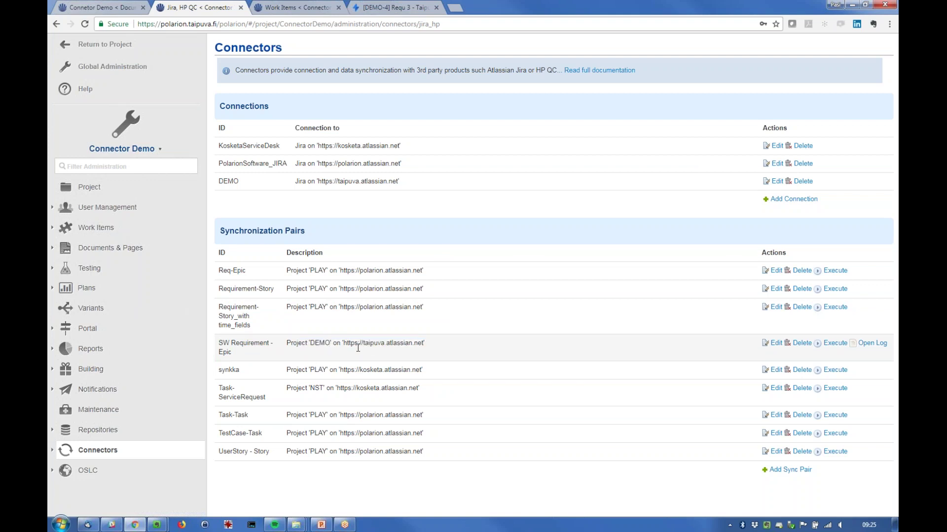
- Review the SW Requirement - Epic pair's Left/Right type and field mappings, then show the Status direction choices
left_click(776, 344)
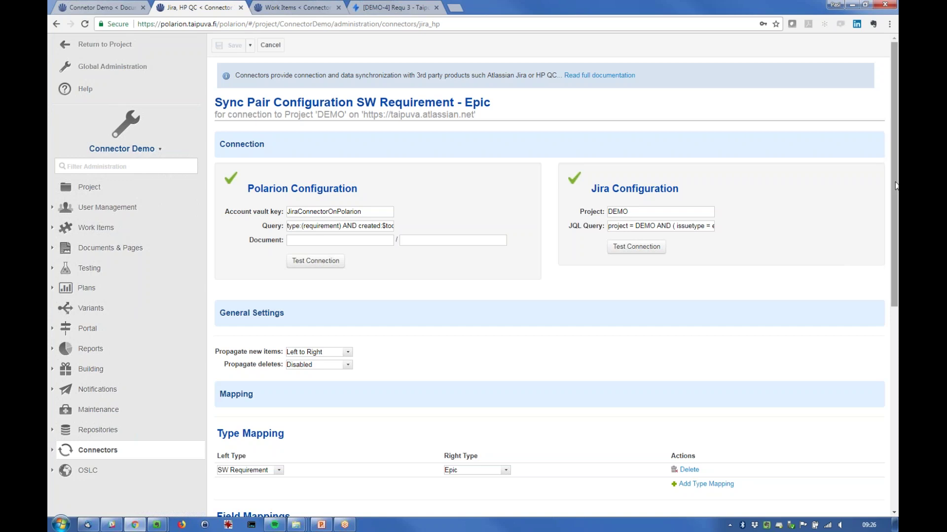
left_click_drag(895, 186, 897, 347)
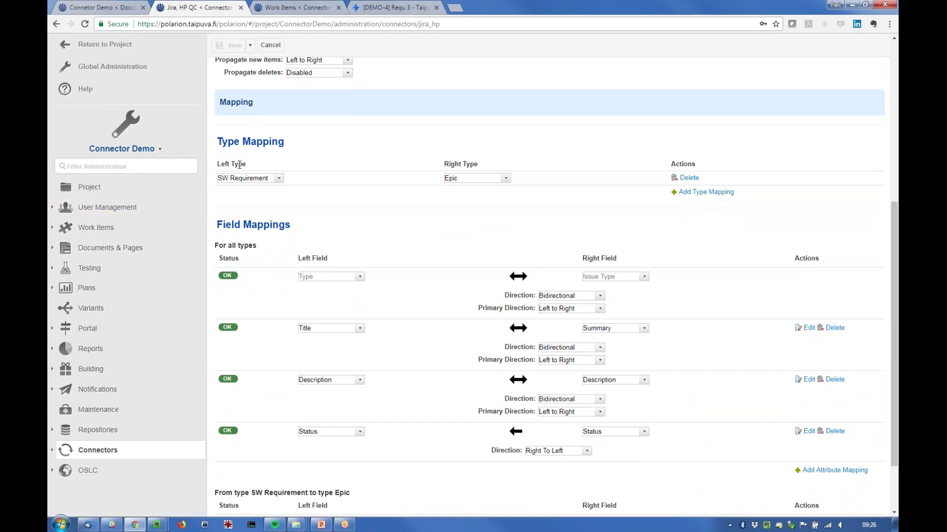
left_click_drag(246, 164, 222, 165)
left_click_drag(445, 165, 487, 170)
left_click(488, 169)
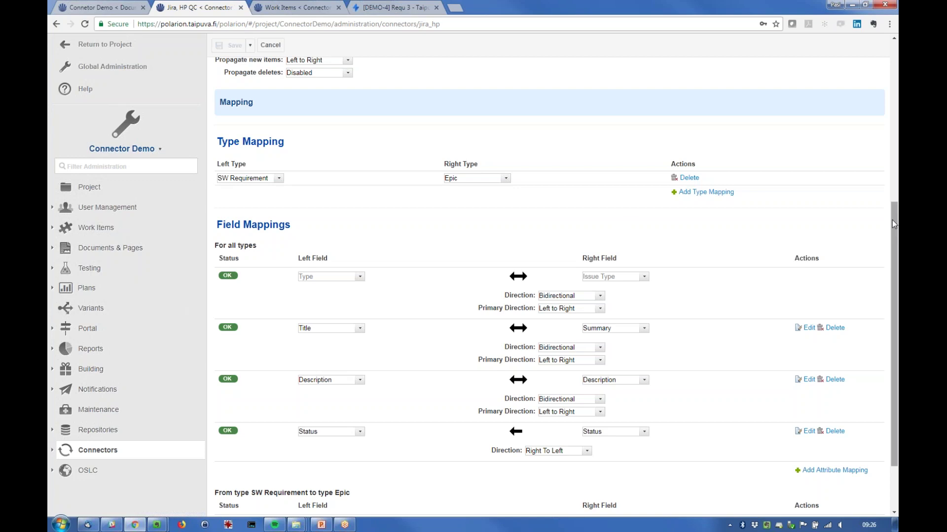
left_click_drag(892, 217, 893, 260)
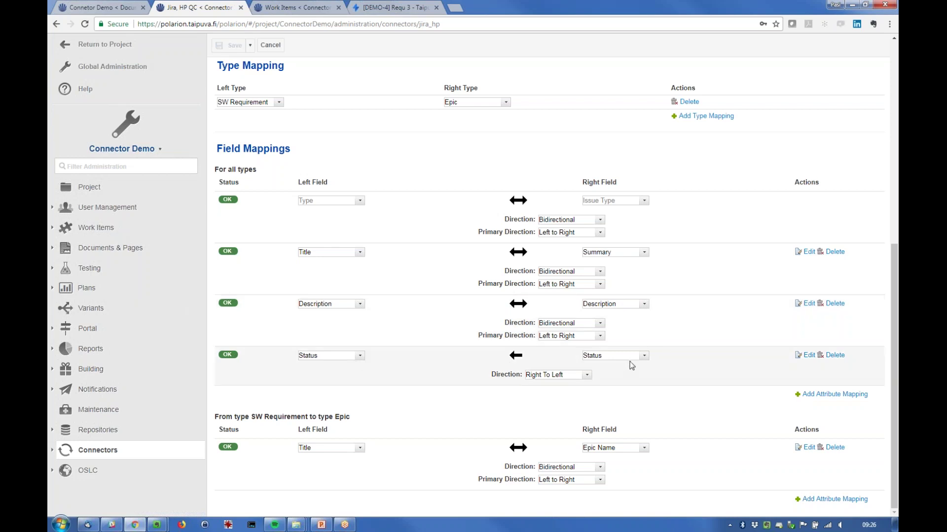
left_click(588, 376)
left_click(665, 377)
left_click(809, 356)
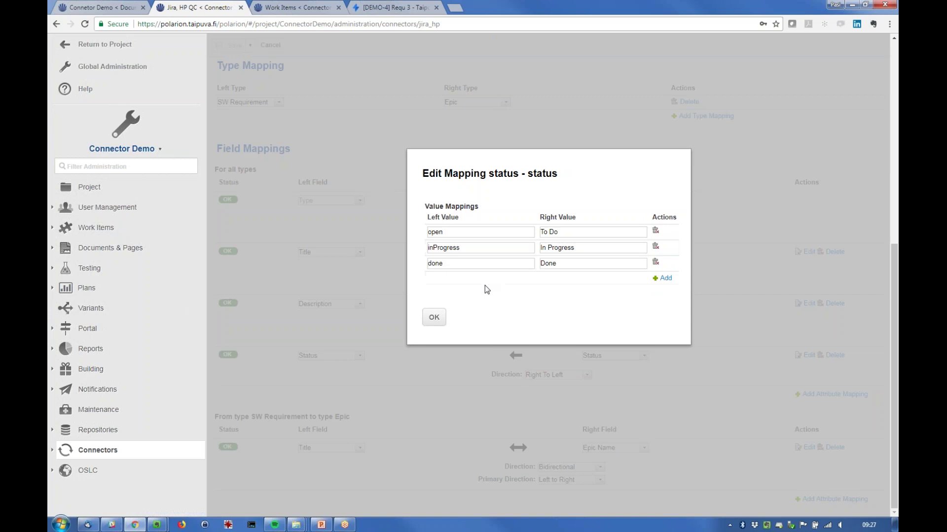
left_click(434, 317)
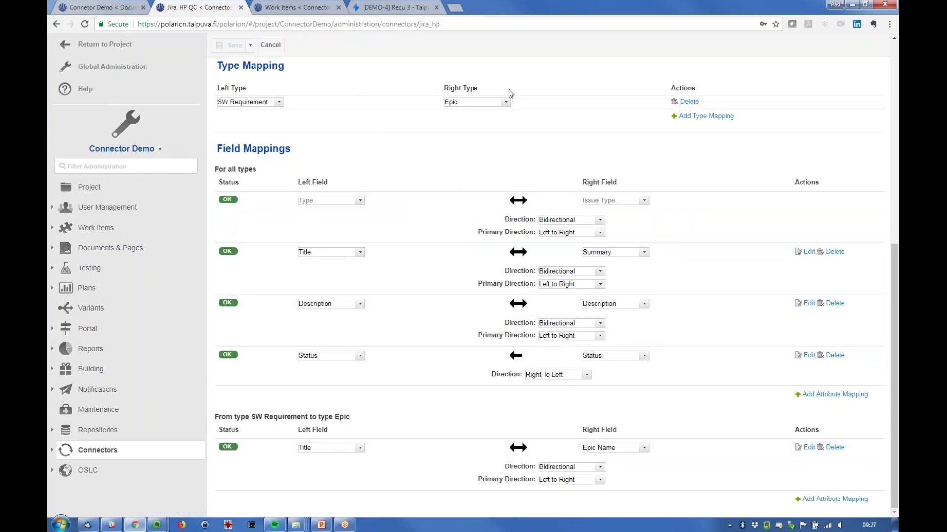
- Reload the Polarion work items, check synced Jira issue DEMO-4, then list new work item types
left_click(301, 8)
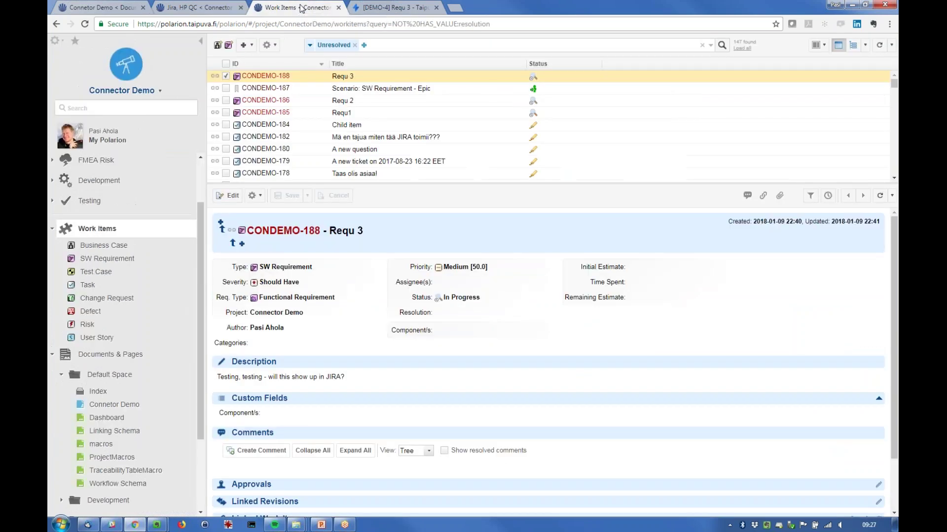
left_click(742, 47)
left_click(401, 10)
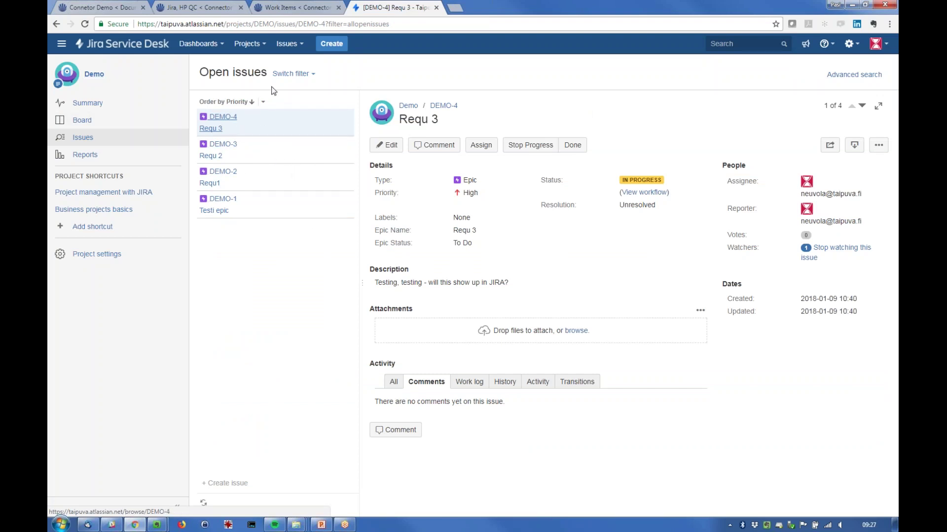
left_click(299, 7)
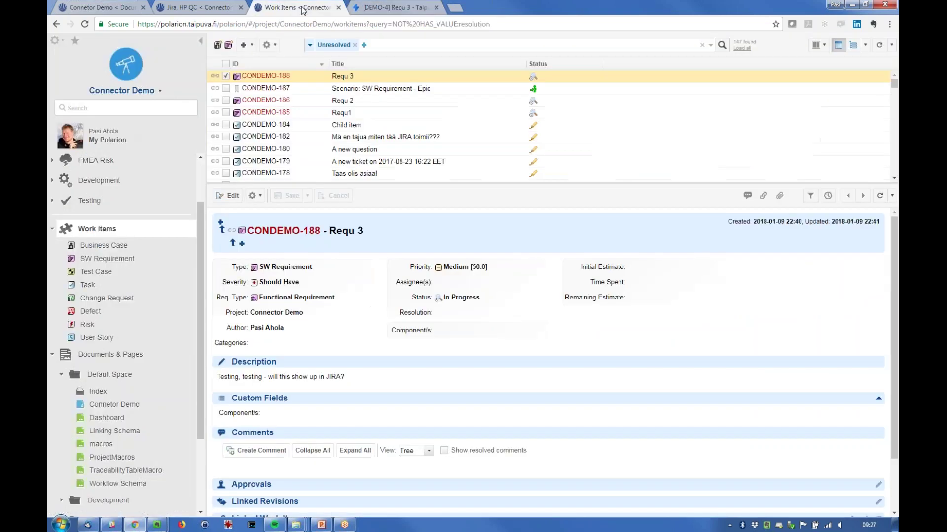
left_click(247, 47)
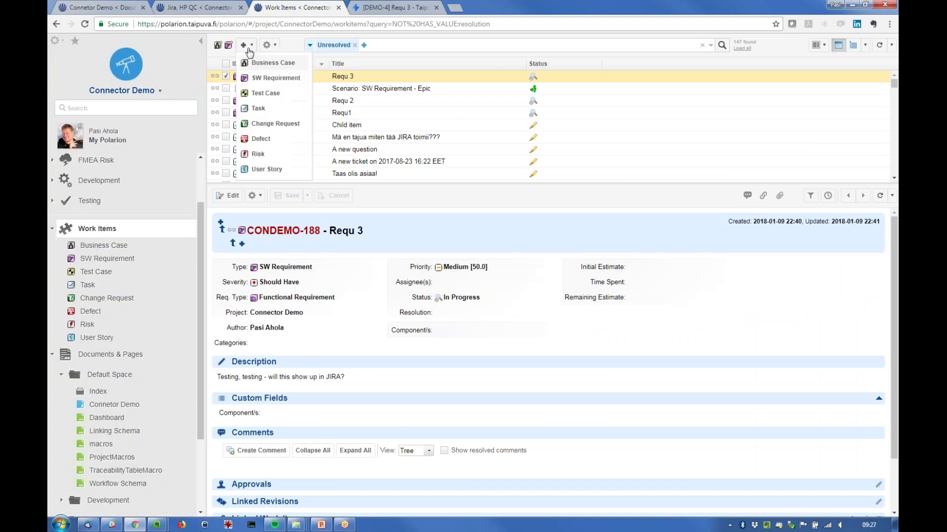
- Create SW Requirement 'Jira connector demo' with description 'Here is some text.'
left_click(276, 77)
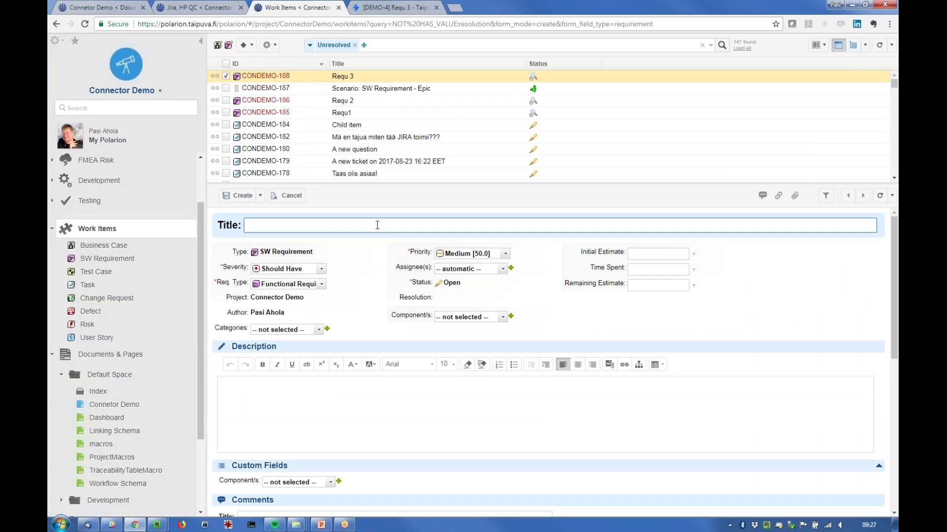
type("Jira connector demo")
left_click(439, 413)
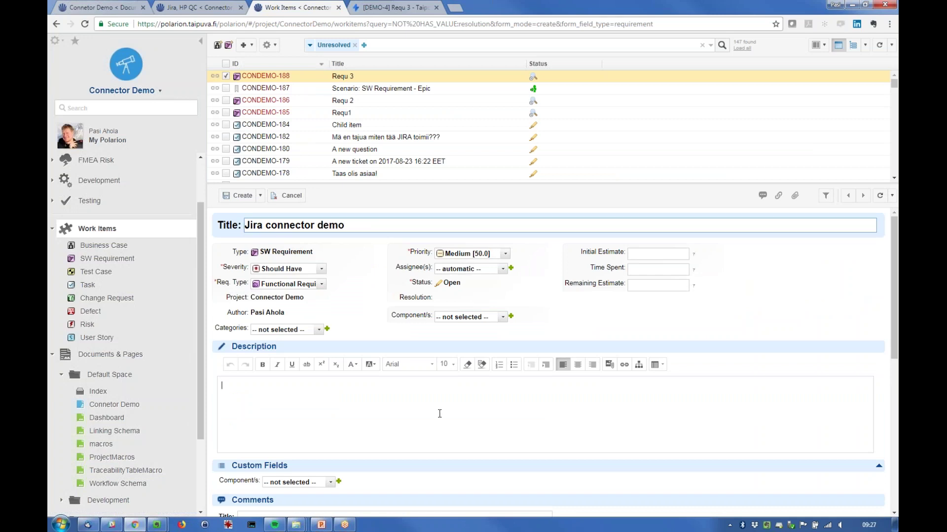
type("HEre")
key("BackSpace")
key("BackSpace")
key("BackSpace")
type("ere is some text.")
left_click(242, 196)
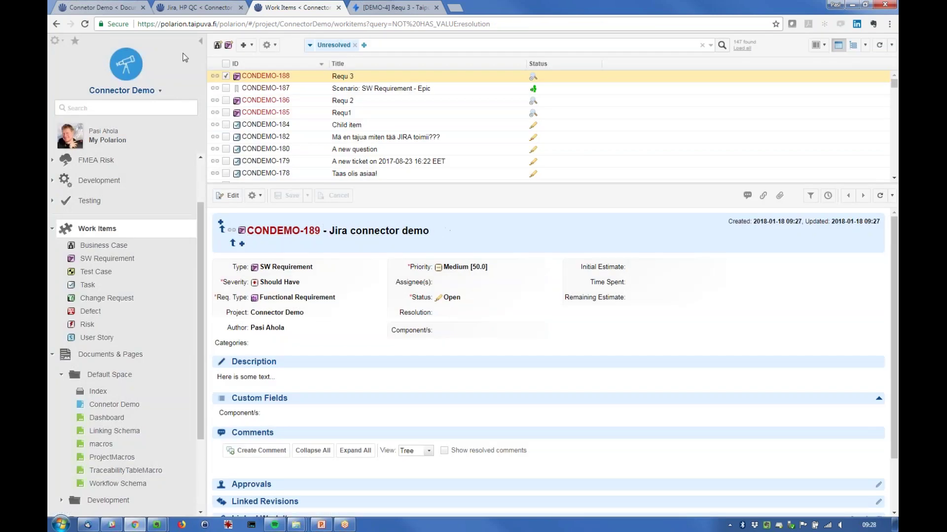
- Run the SW Requirement - Epic sync and check its log reports one item created in Jira
left_click(191, 7)
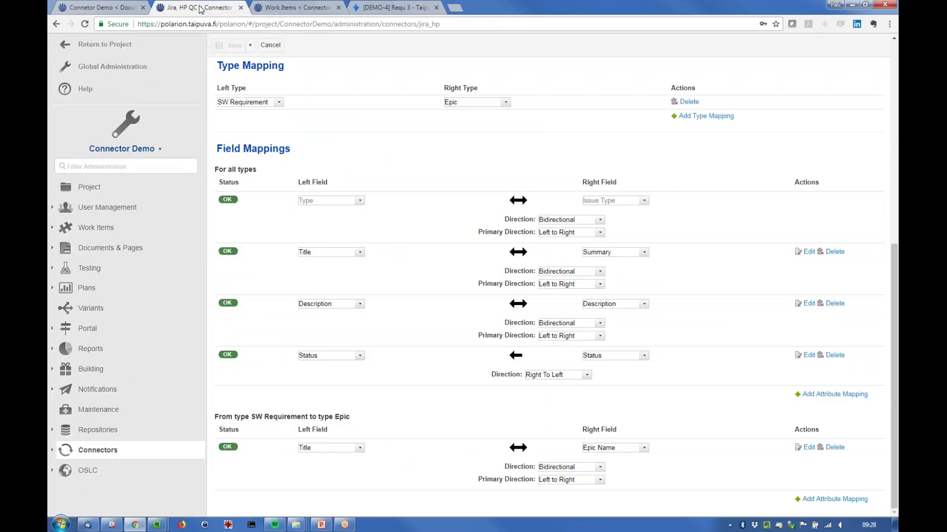
left_click(271, 46)
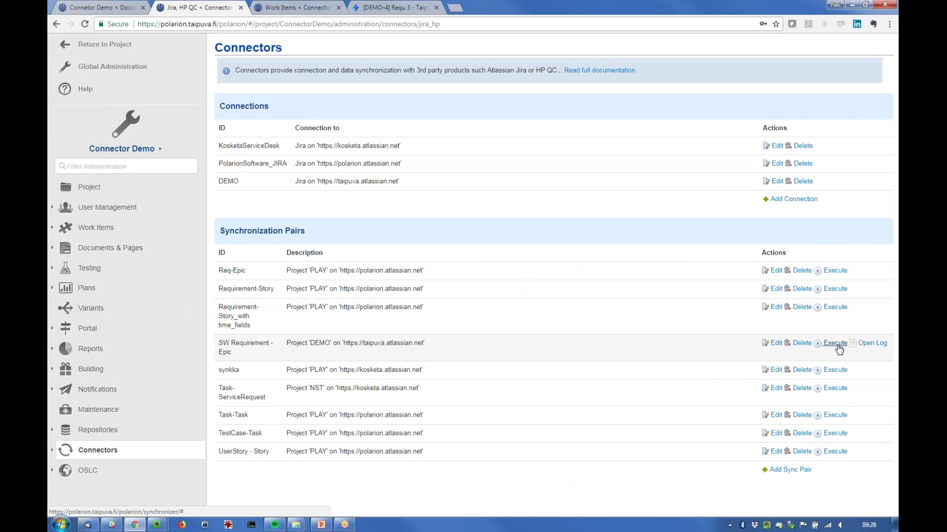
left_click(881, 345)
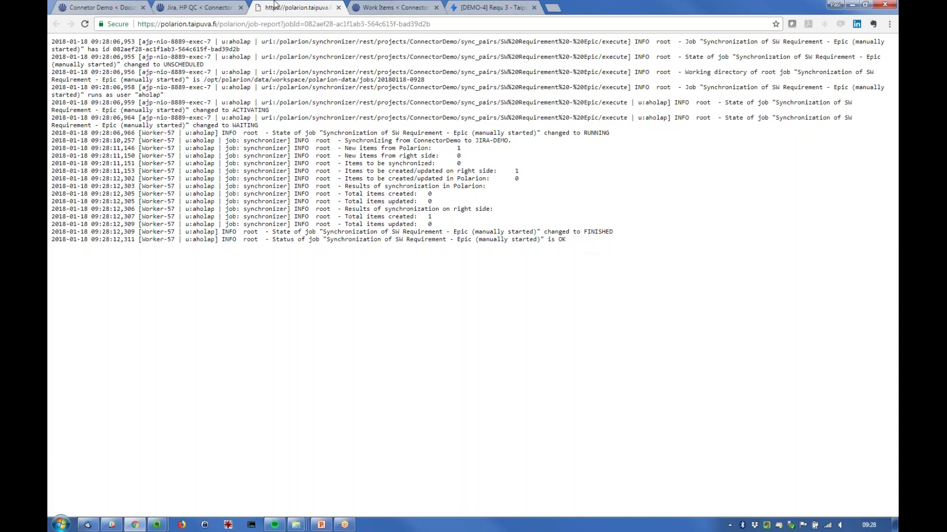
middle_click(274, 5)
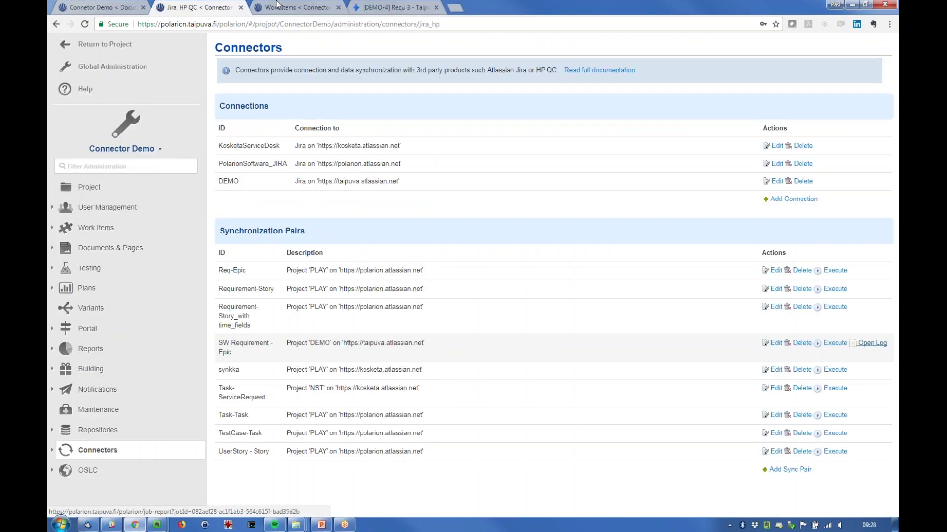
- Reload Jira, open Epic DEMO-5 'Jira connector demo', and start progress on it
left_click(390, 8)
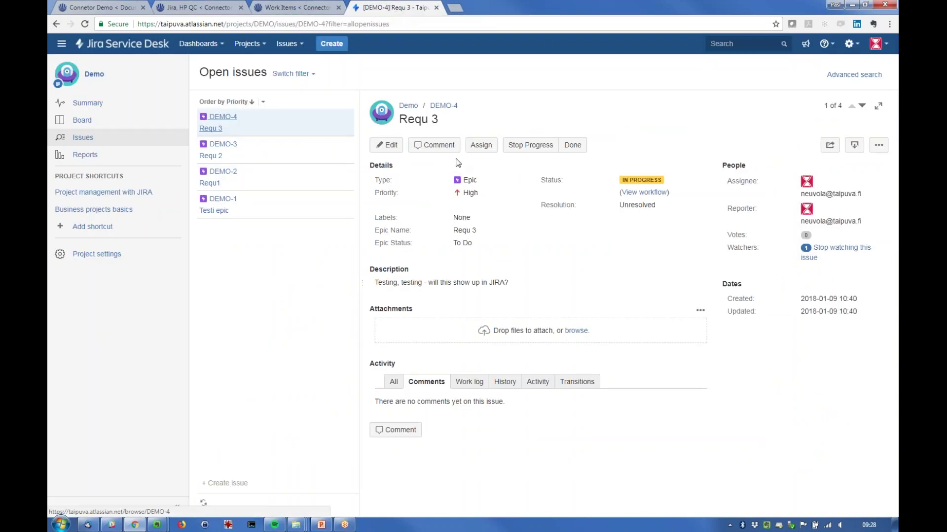
key("F5")
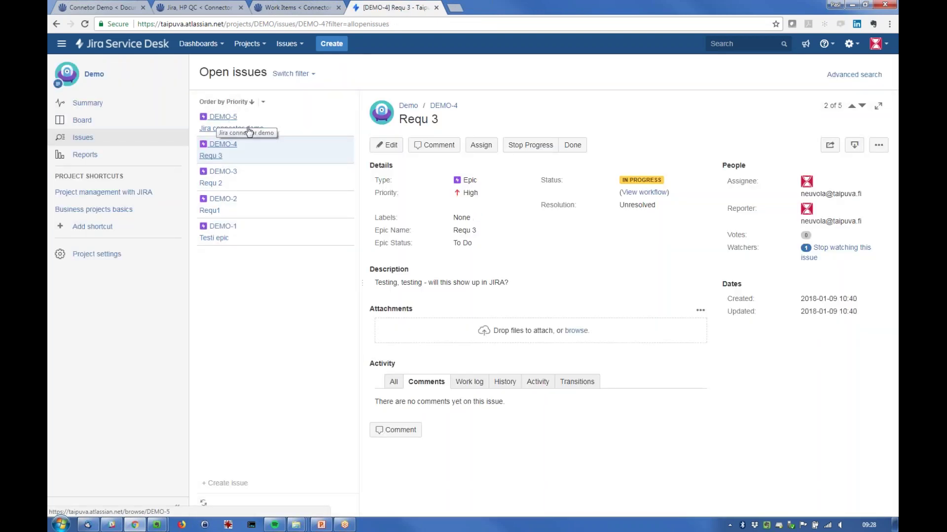
left_click(249, 131)
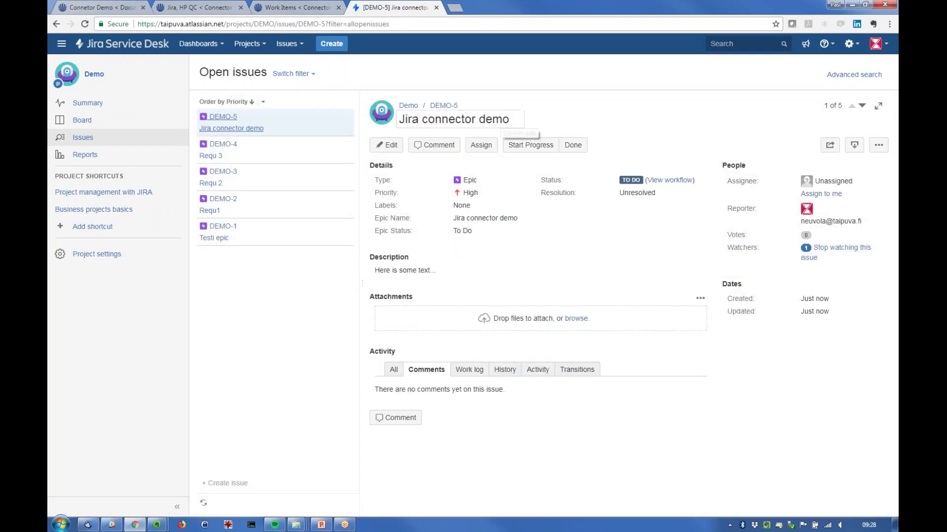
left_click_drag(513, 400, 407, 392)
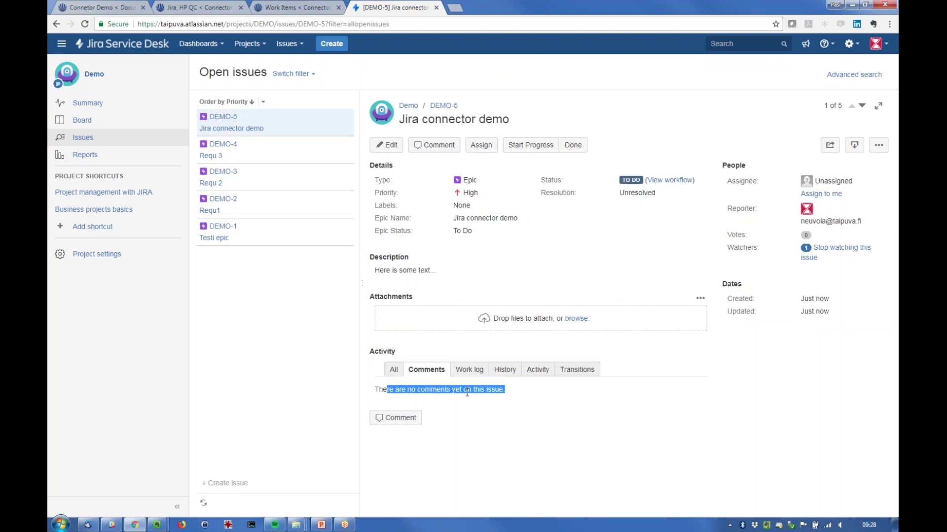
left_click(531, 396)
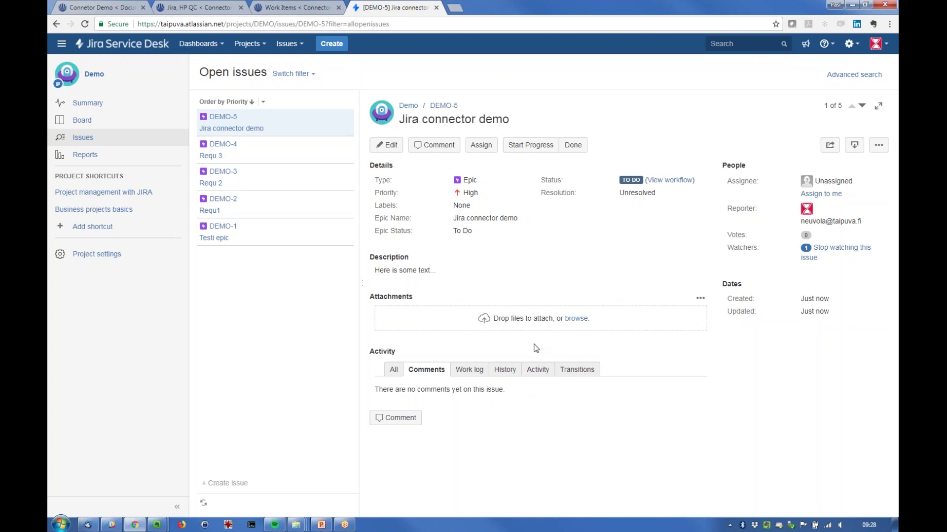
left_click_drag(450, 271, 641, 180)
left_click(539, 279)
left_click(531, 145)
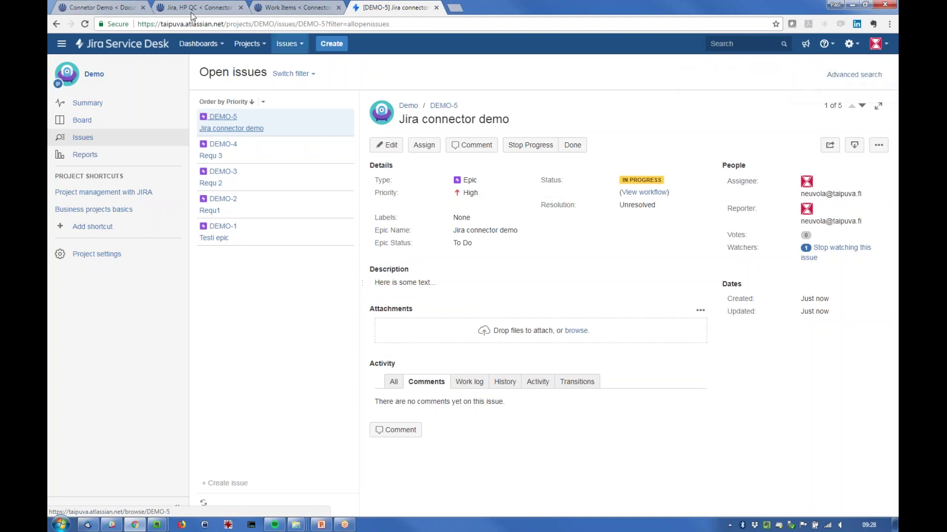
- Re-run the SW Requirement - Epic sync and confirm its log shows one item updated in Polarion
left_click(267, 7)
left_click(220, 7)
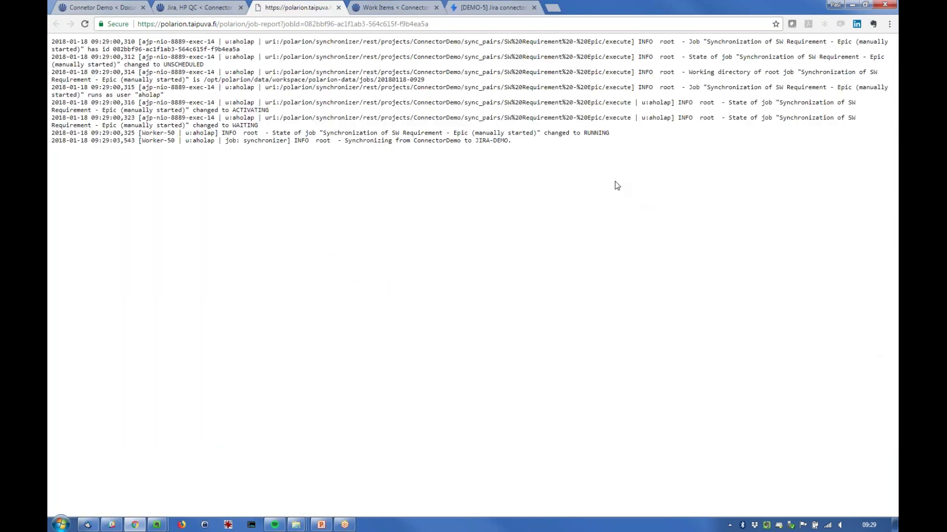
middle_click(301, 5)
- Refresh Work Items and confirm CONDEMO-189's Status field reads In Progress
left_click(297, 5)
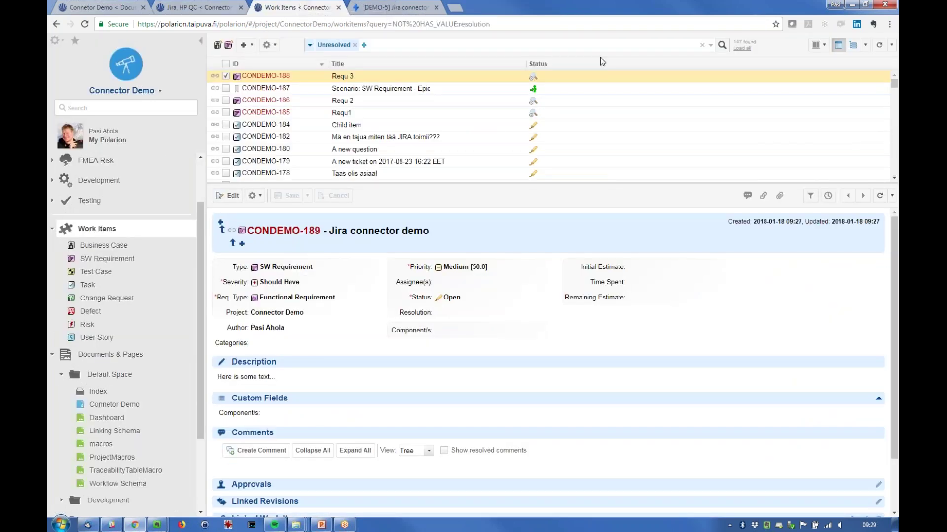
left_click(722, 45)
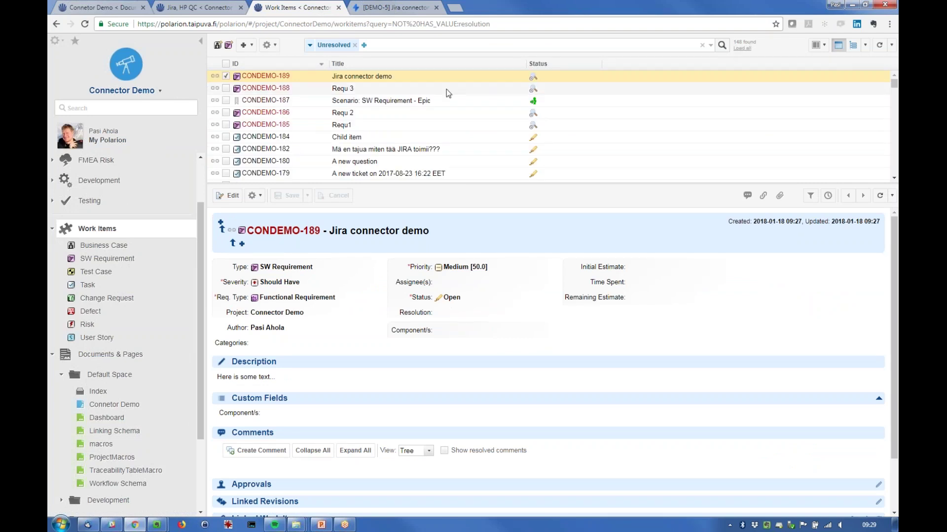
left_click(454, 334)
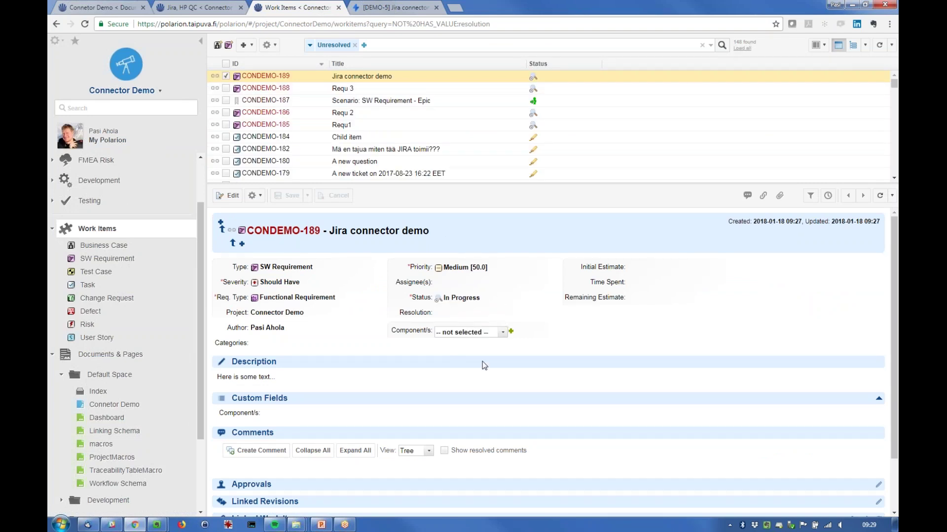
left_click(469, 298)
left_click_drag(483, 300, 450, 302)
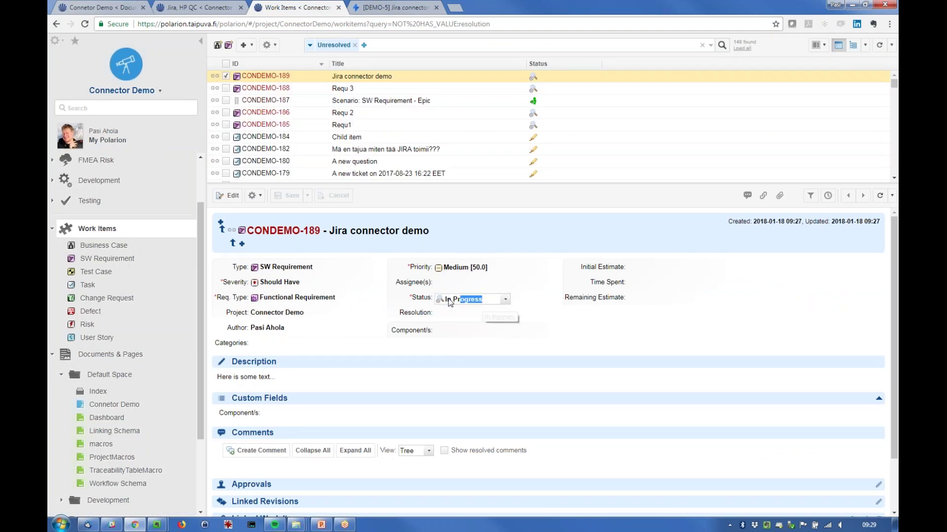
left_click(427, 309)
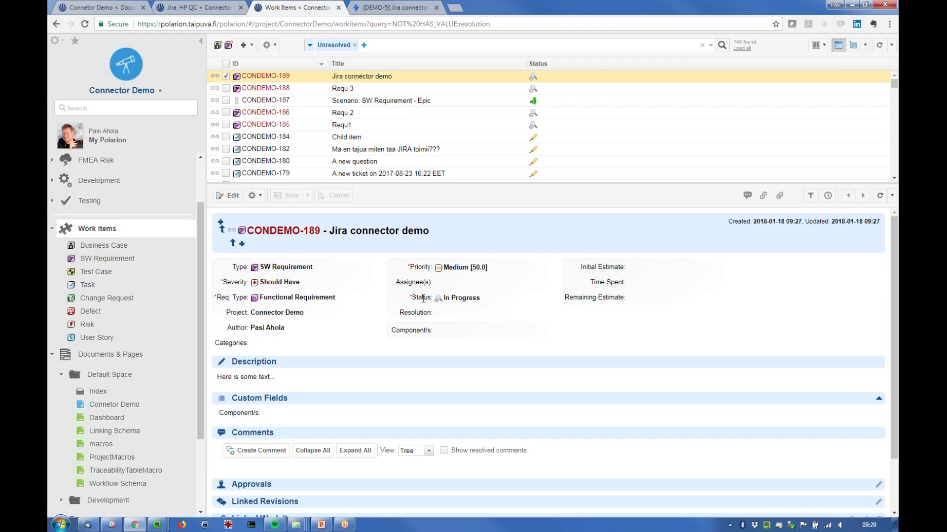
left_click(450, 337)
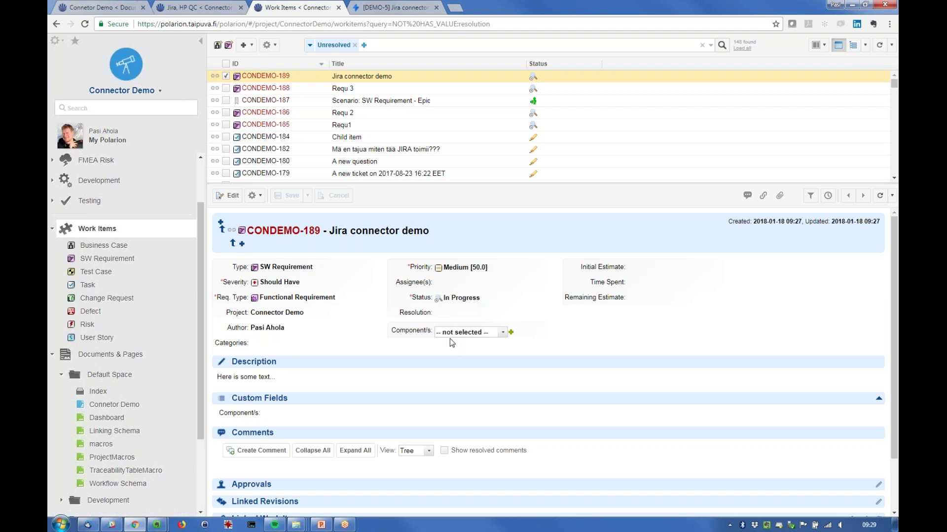